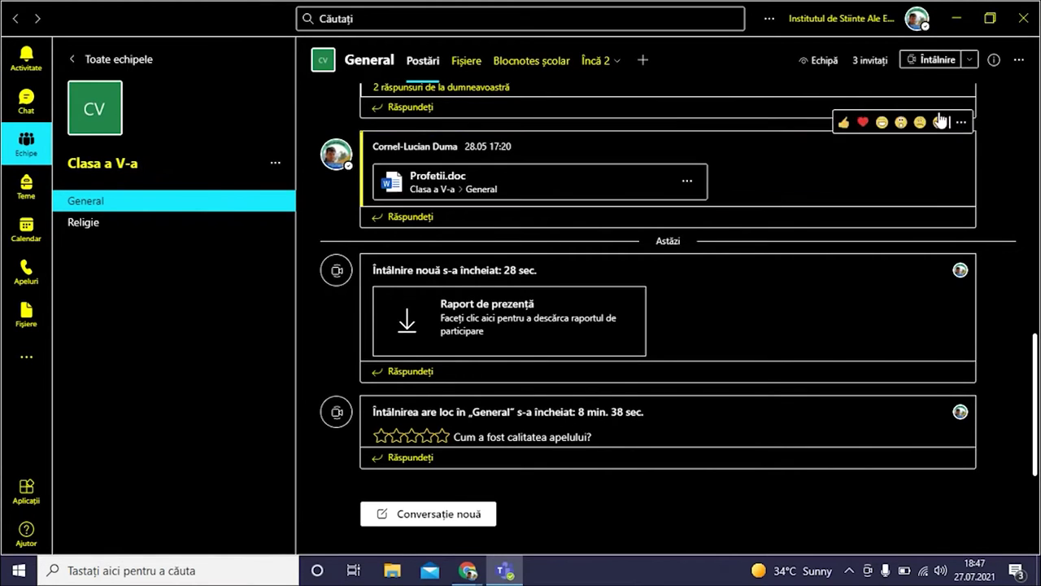
Start a meeting in the General channel and switch the camera off and back on before joining.
left_click(938, 62)
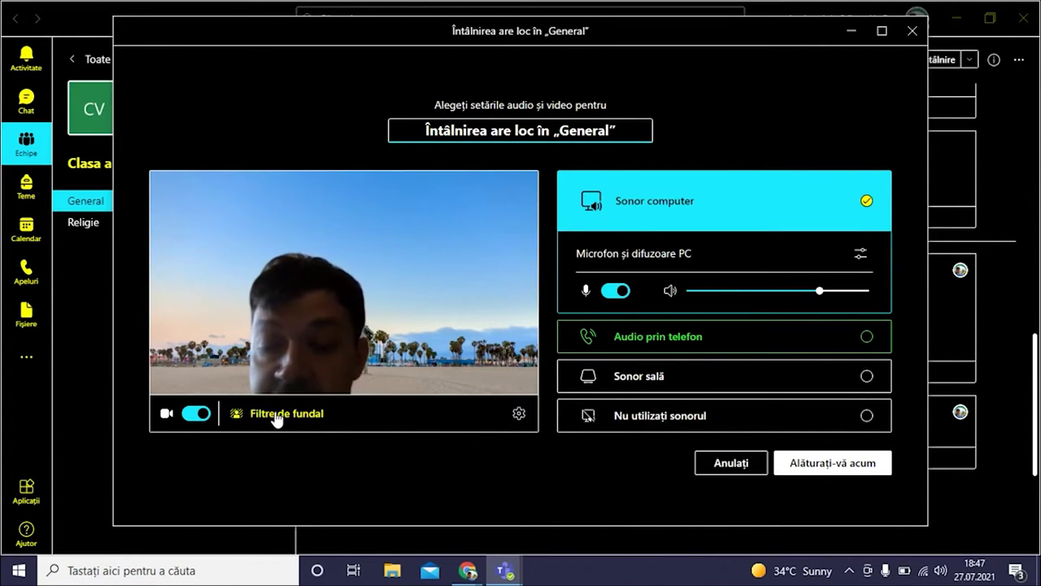
left_click(189, 415)
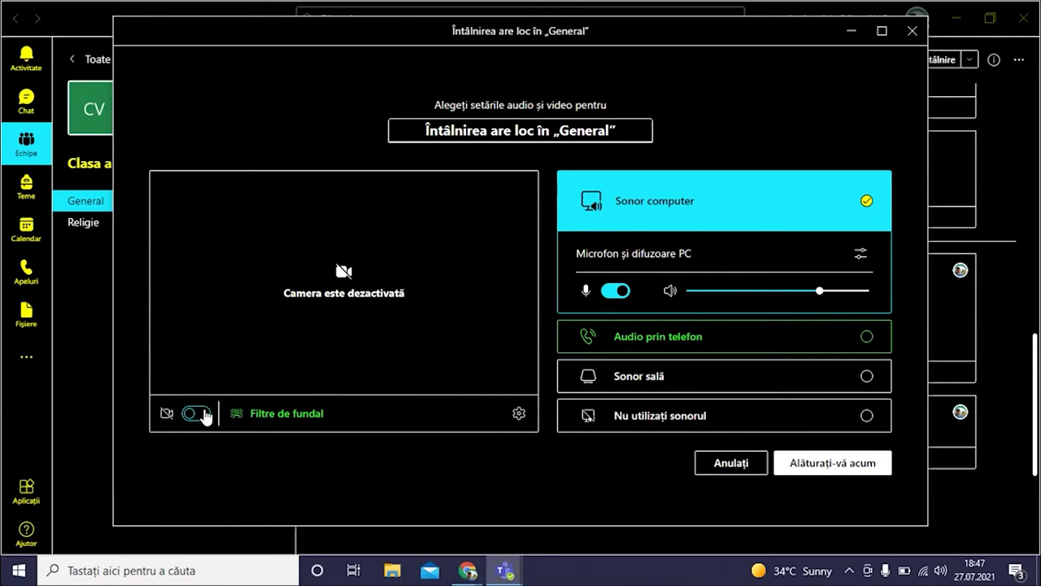
left_click(201, 415)
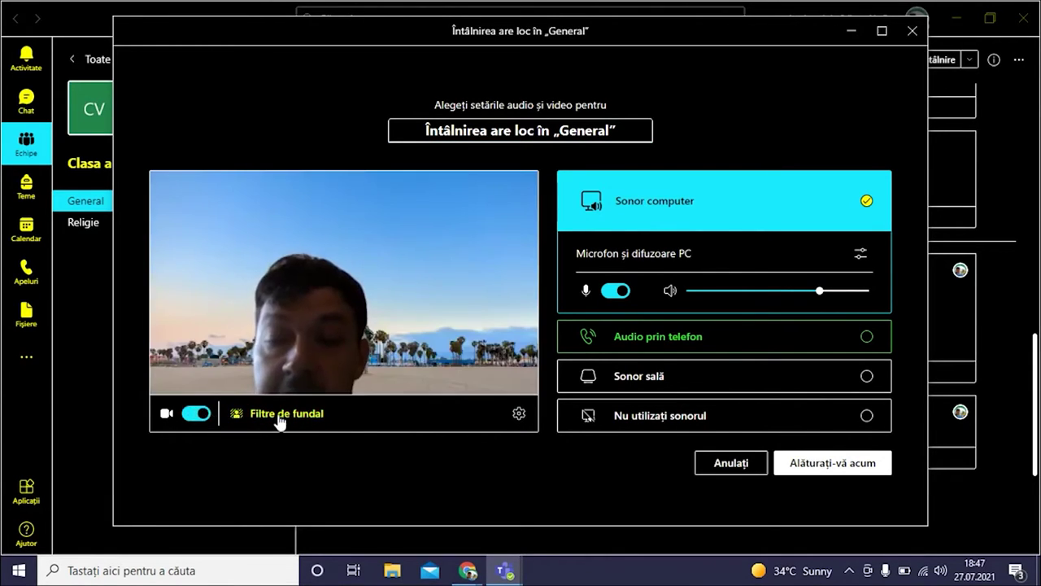
Browse the background filters available for the camera, then close them without choosing another background.
left_click(283, 420)
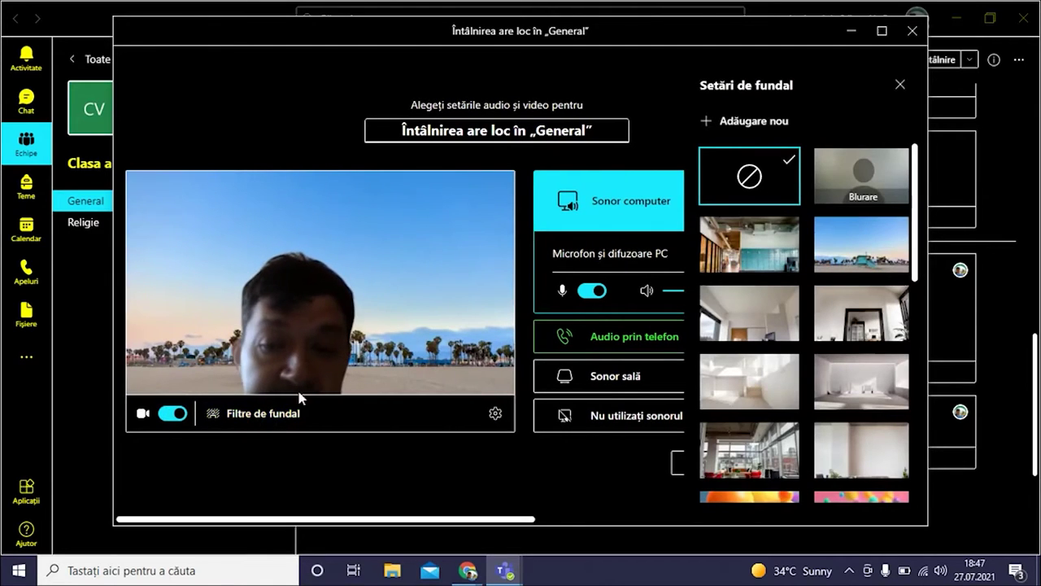
scroll(843, 456, "down", 10)
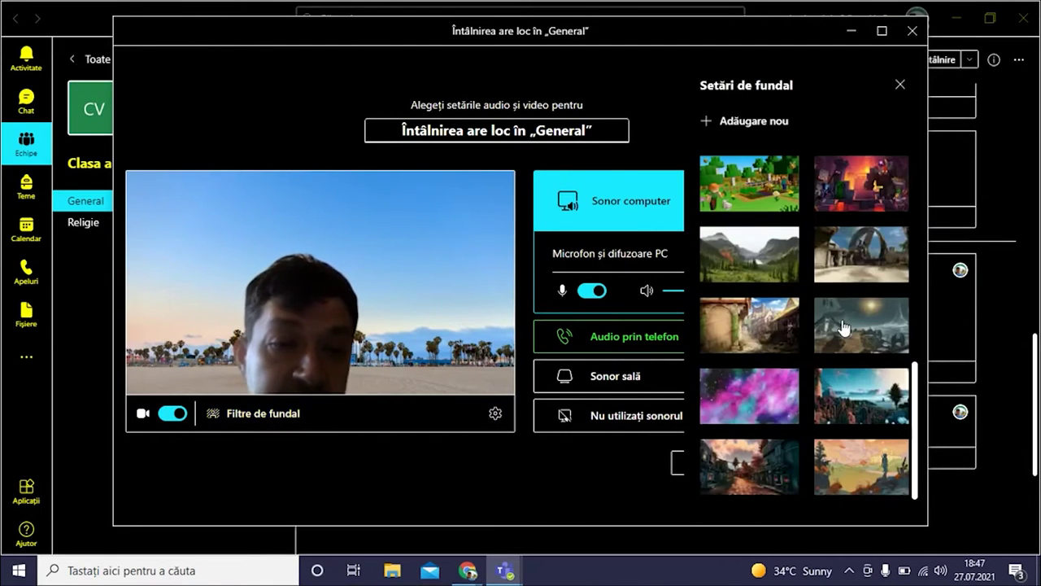
scroll(854, 480, "up", 10)
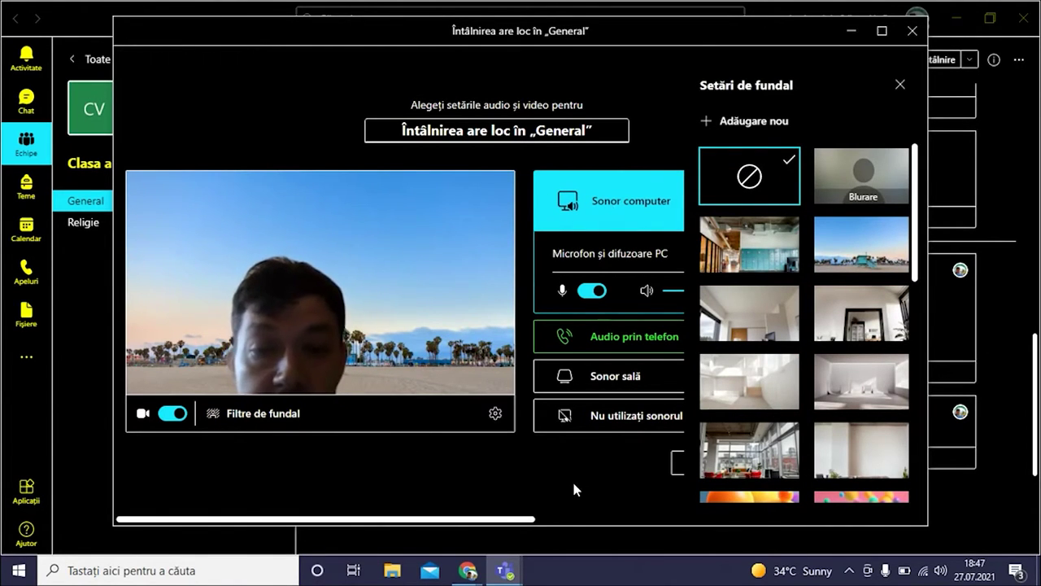
left_click(900, 84)
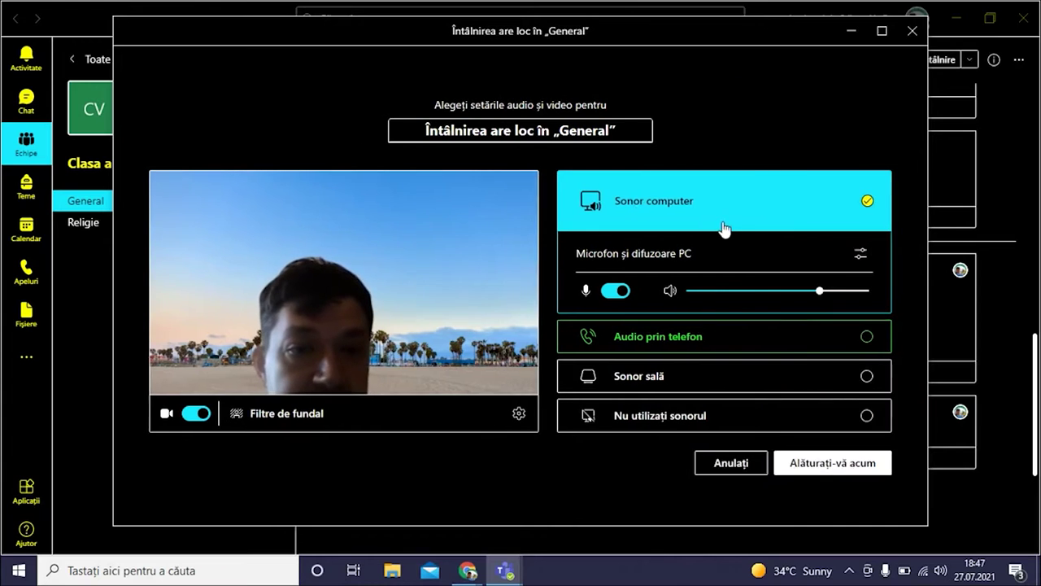
Join the meeting without inviting other people and display the available reactions.
left_click(834, 470)
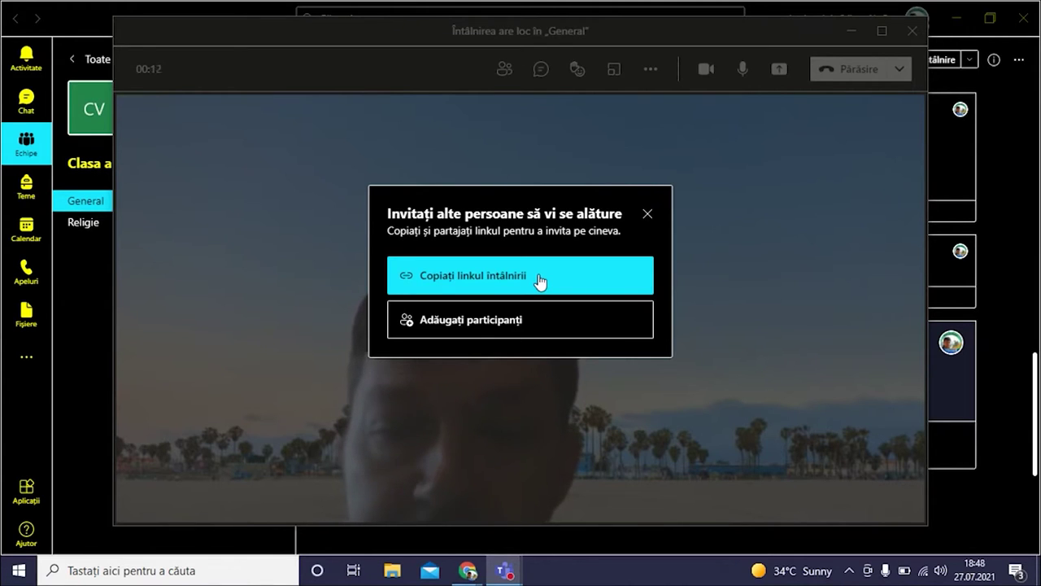
left_click(507, 323)
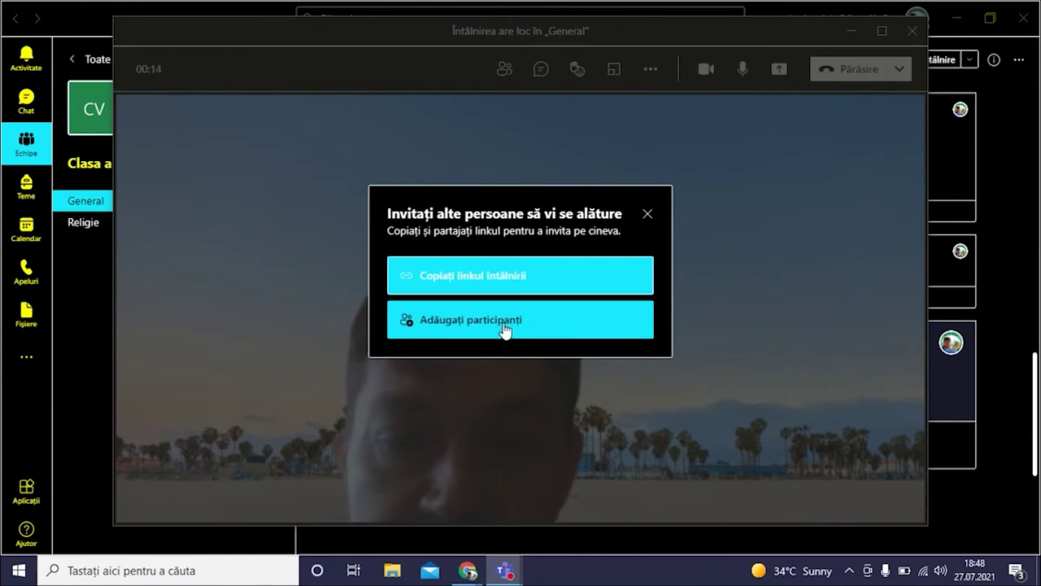
left_click(647, 215)
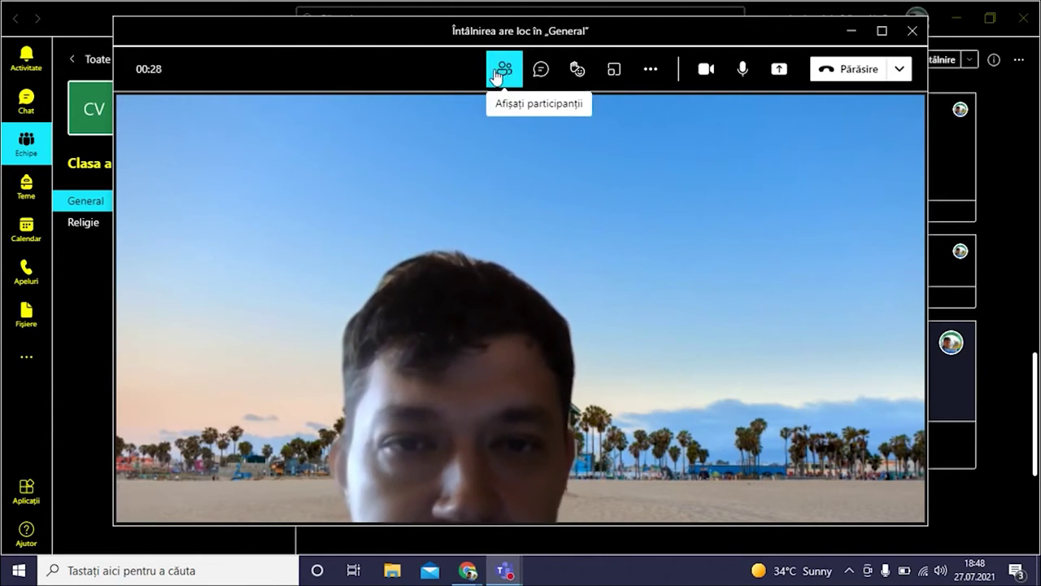
left_click(573, 73)
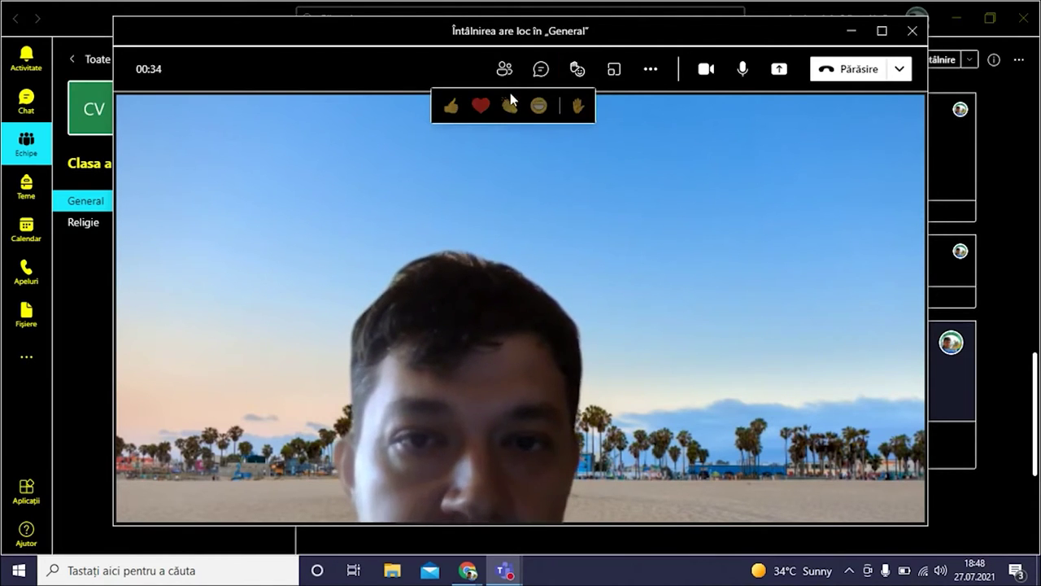
Create 5 breakout rooms with participants assigned automatically.
left_click(614, 75)
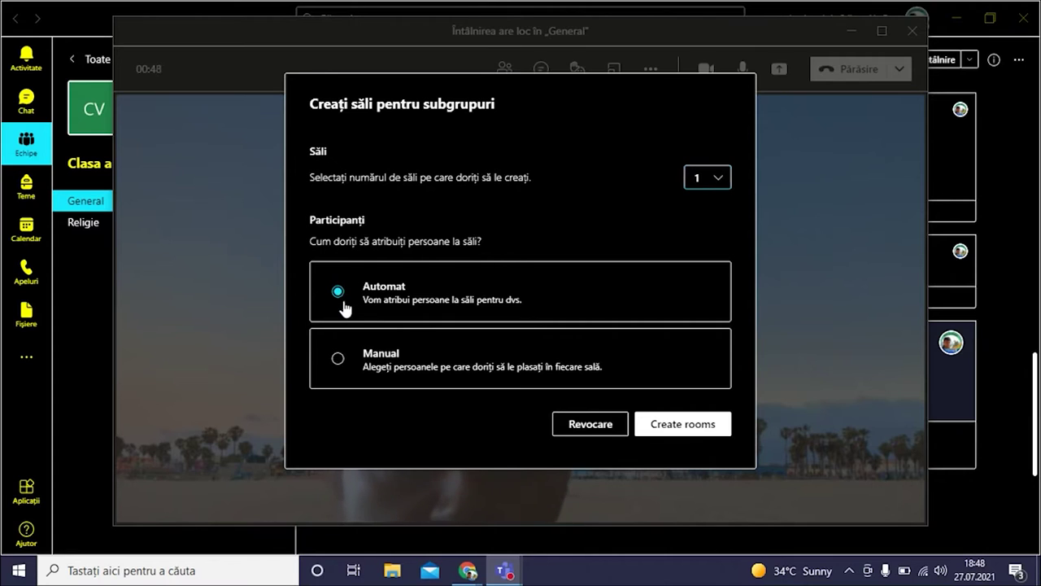
left_click(338, 359)
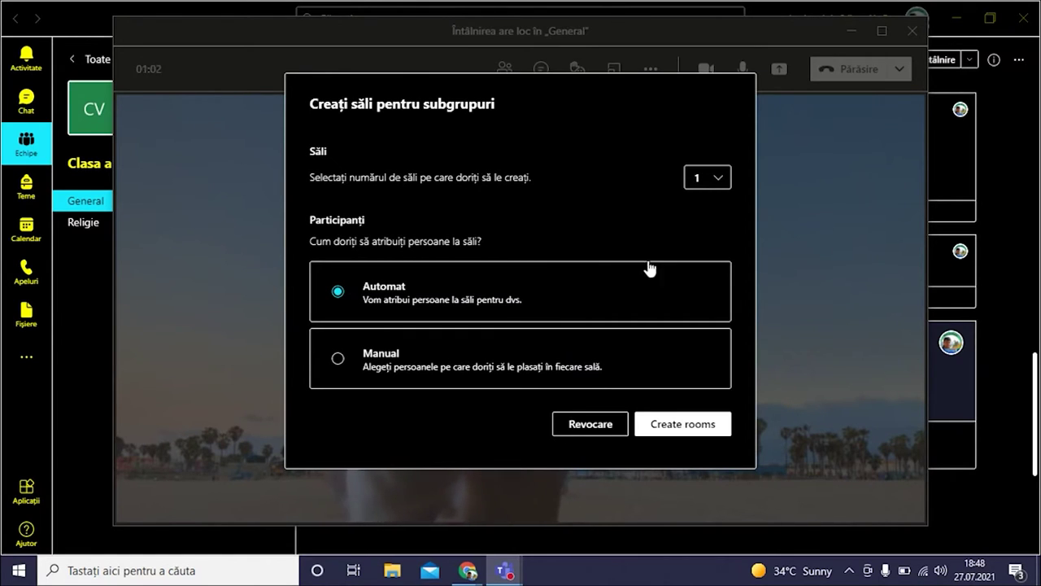
left_click(719, 181)
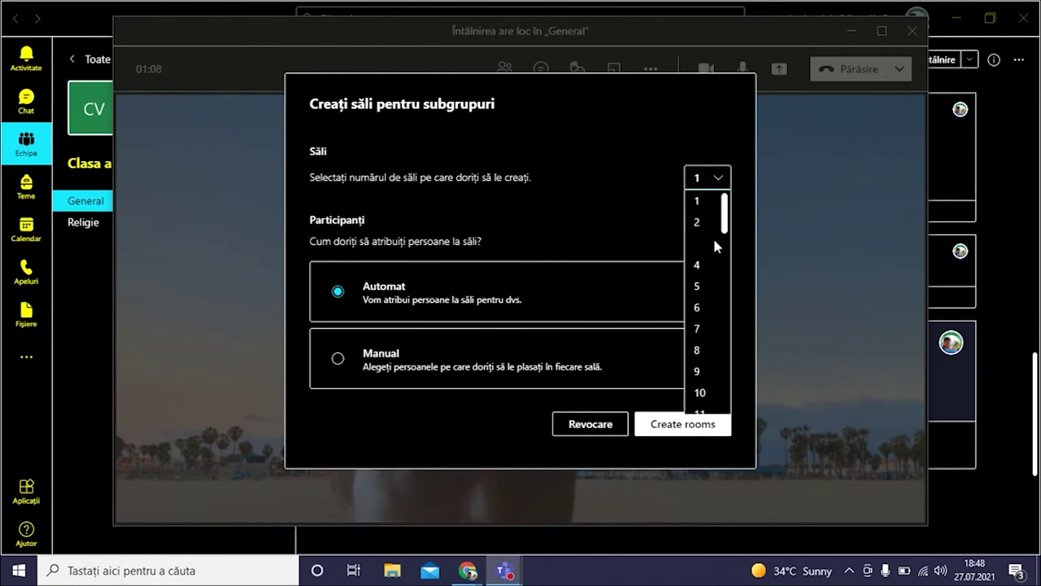
left_click(698, 285)
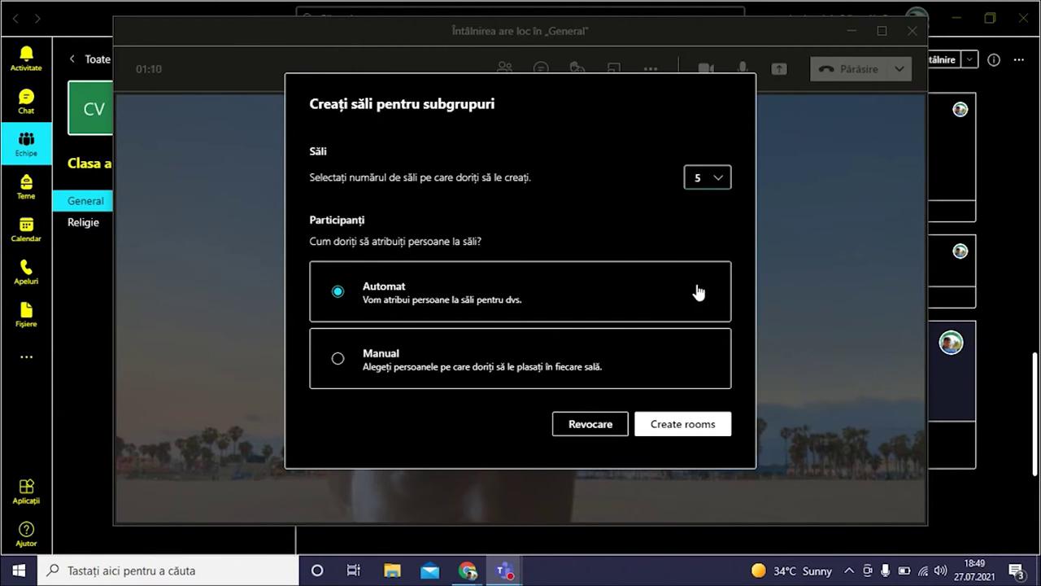
left_click(699, 425)
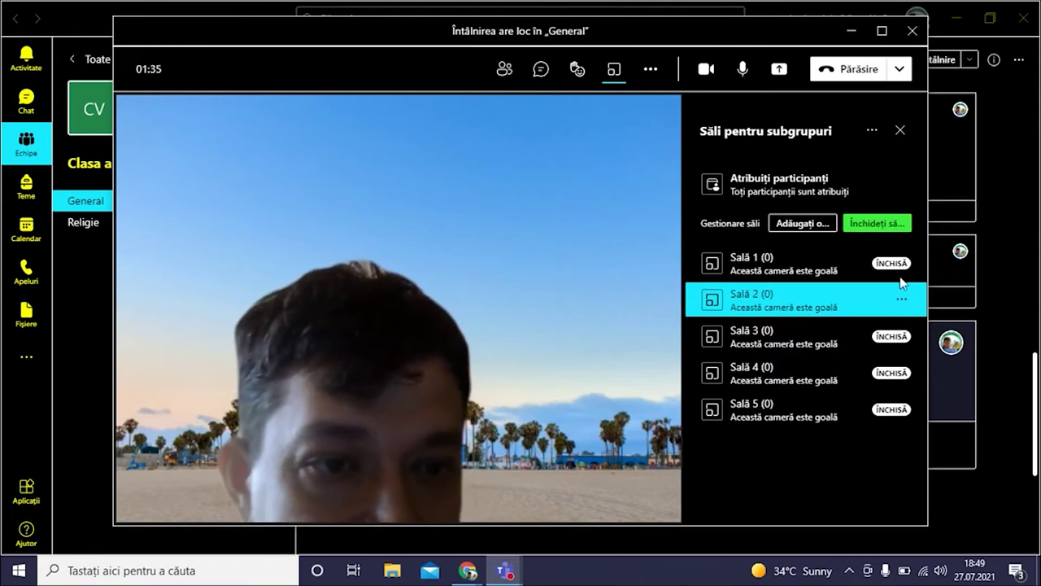
Rename breakout room Sală 1 as "Sală Galbenă".
left_click(902, 264)
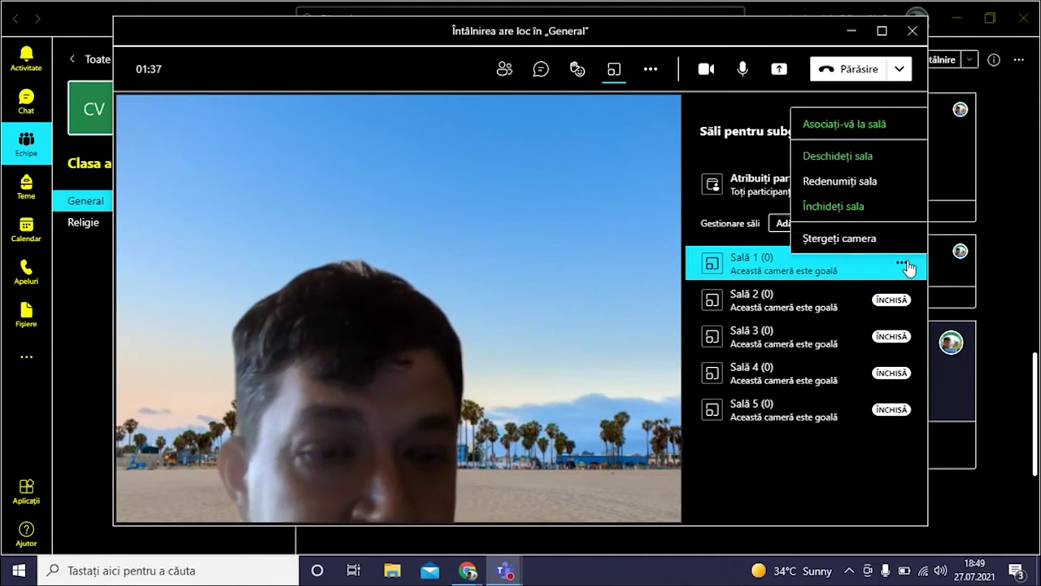
left_click(876, 178)
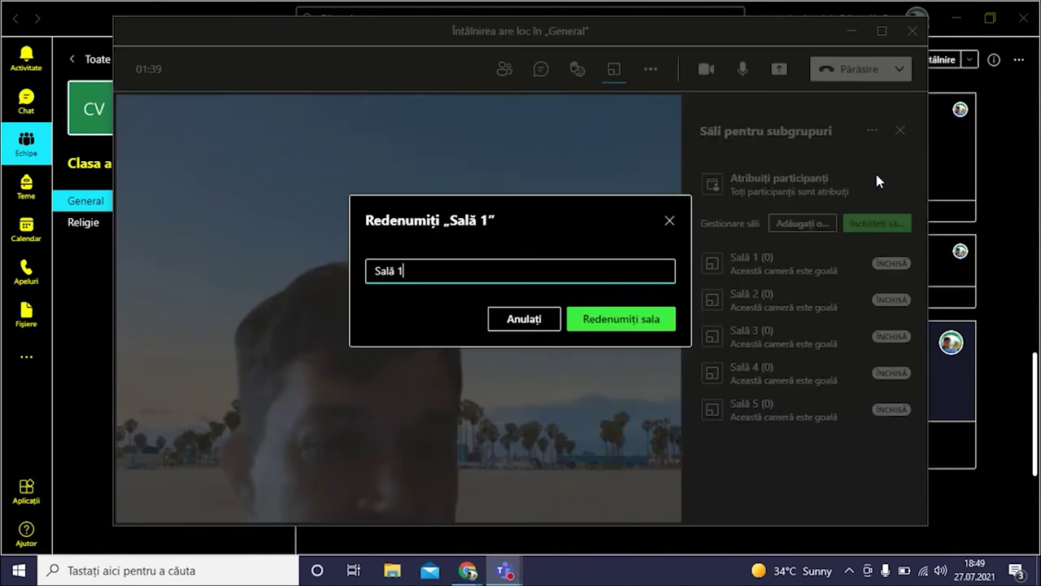
key("BackSpace")
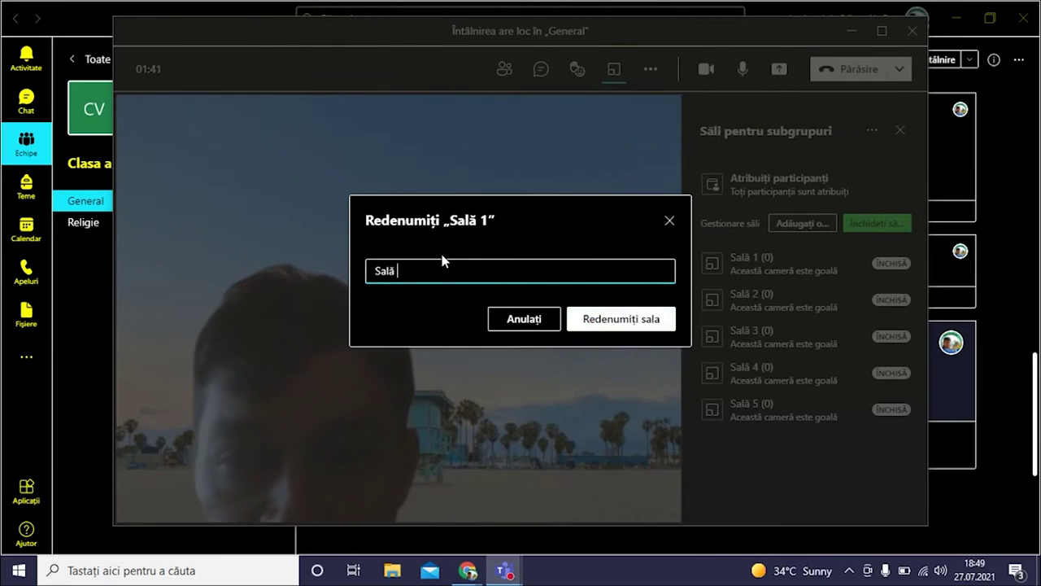
type("Galbenă")
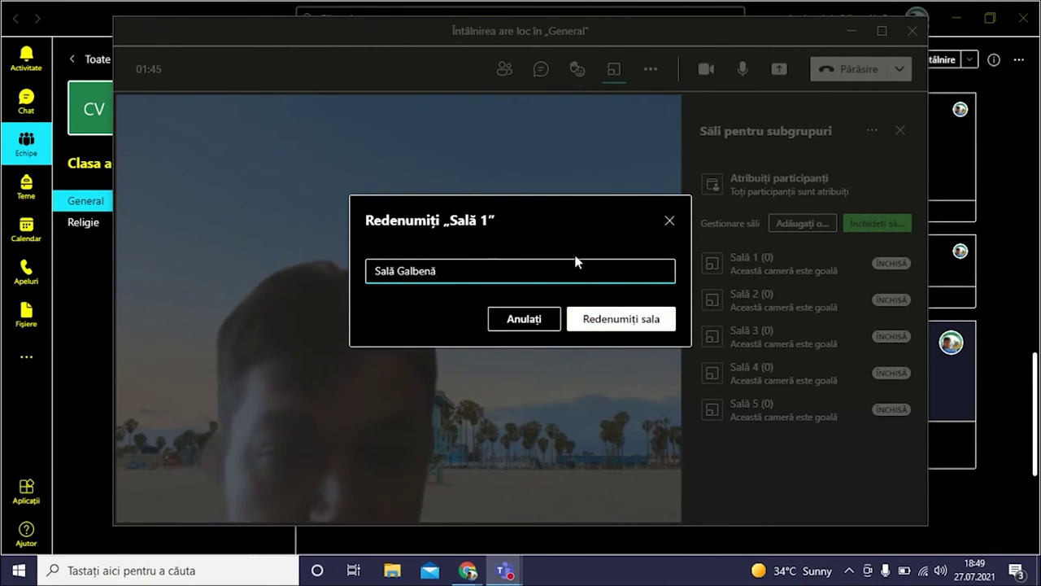
left_click(647, 321)
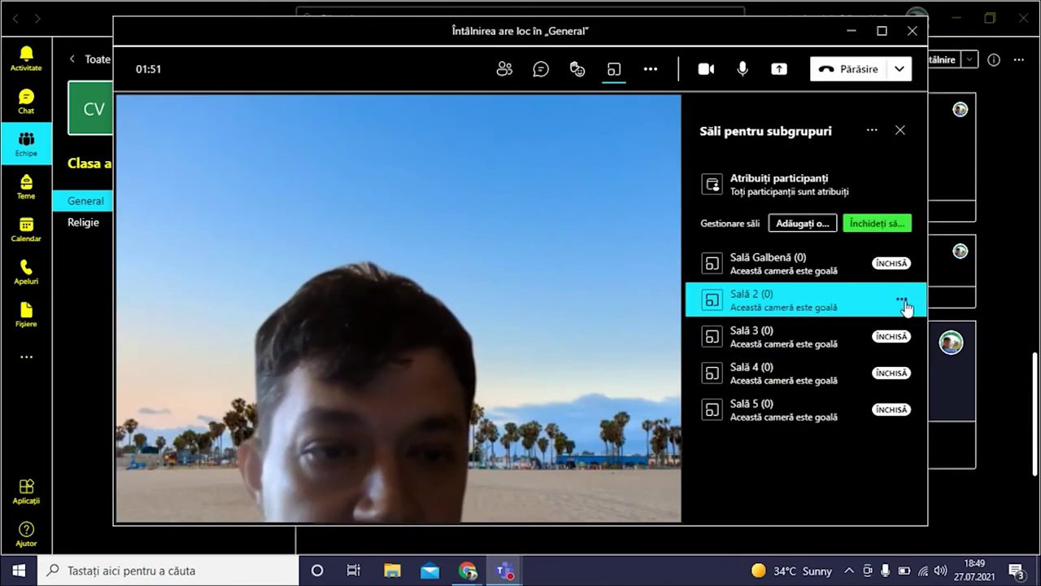
Rename breakout room Sală 2 as "Sală Albastră".
left_click(902, 298)
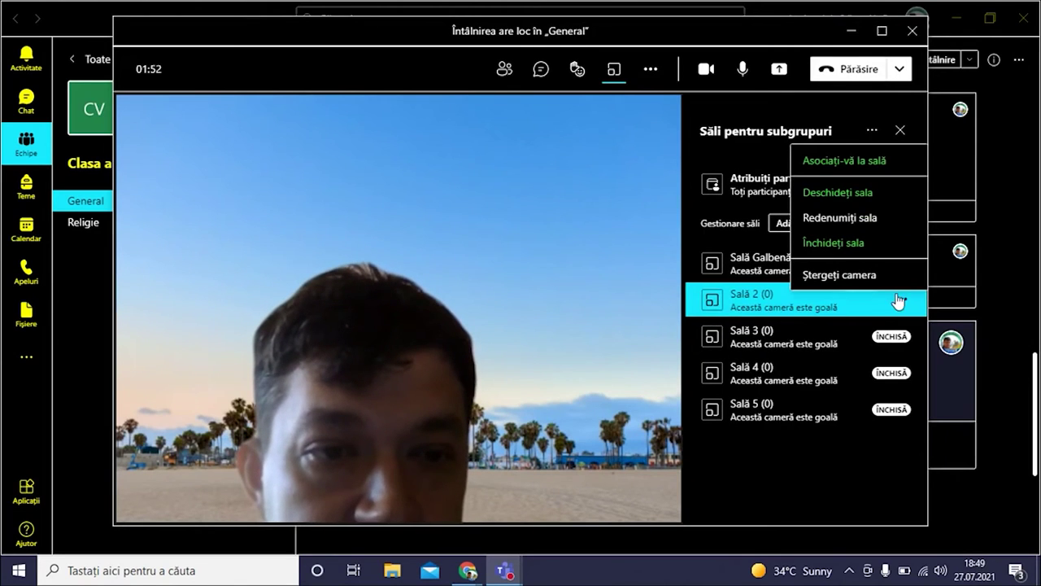
left_click(850, 216)
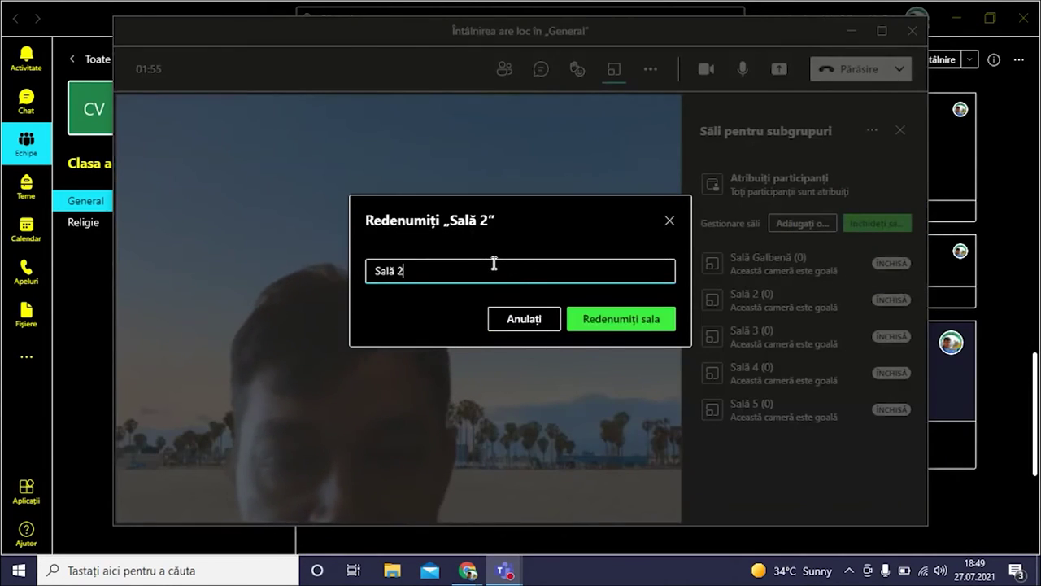
key("BackSpace")
type("Albas")
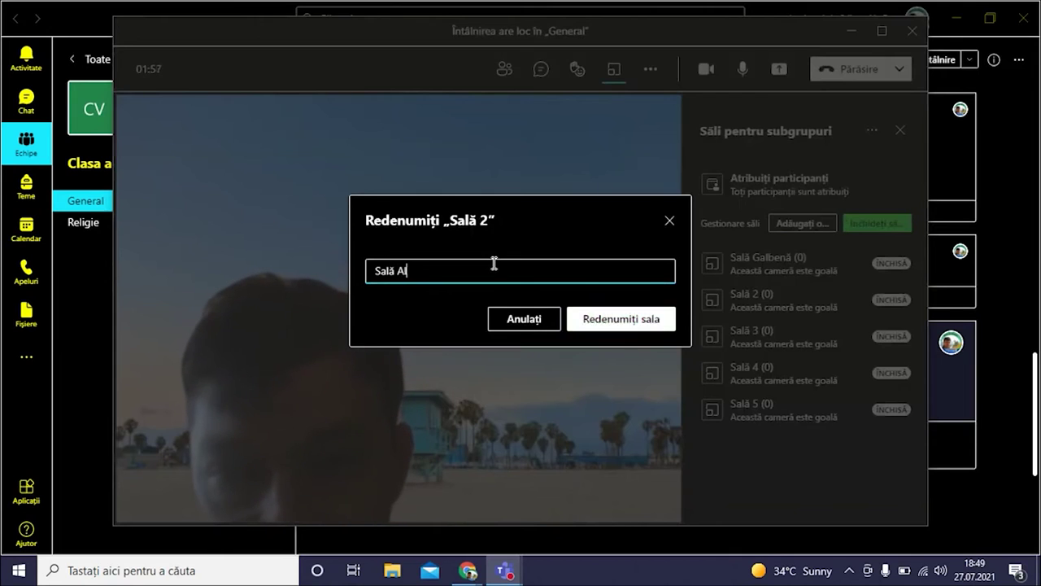
type("tr")
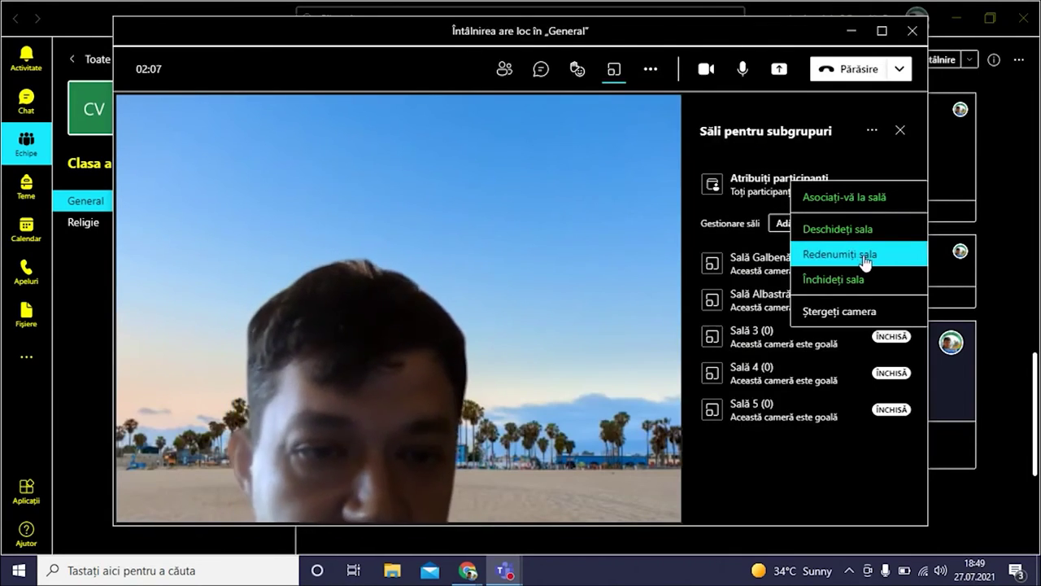
Rename breakout room Sală 3 as "Sală roșie".
left_click(854, 255)
key("BackSpace")
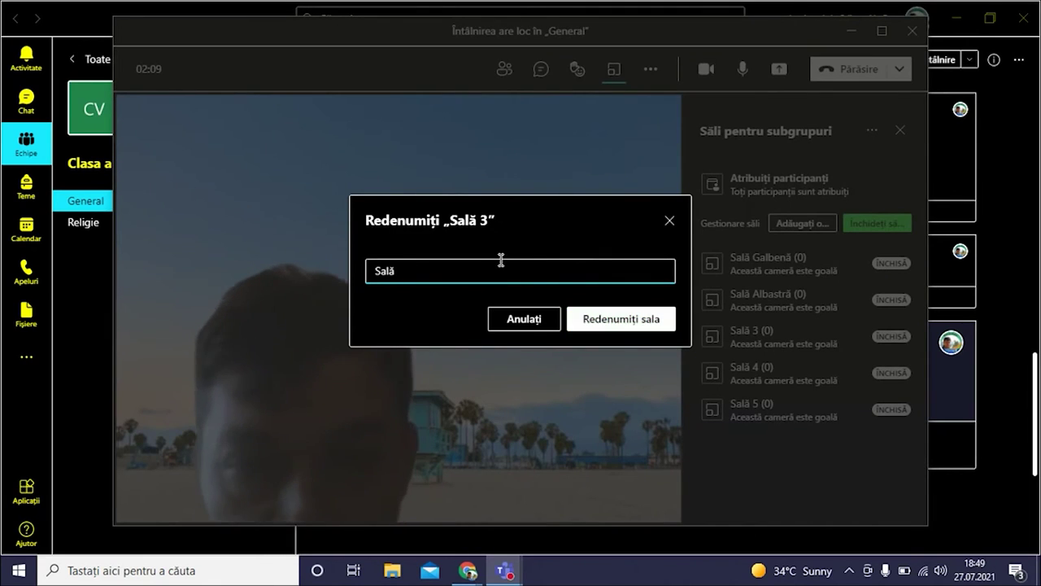
type("roșie")
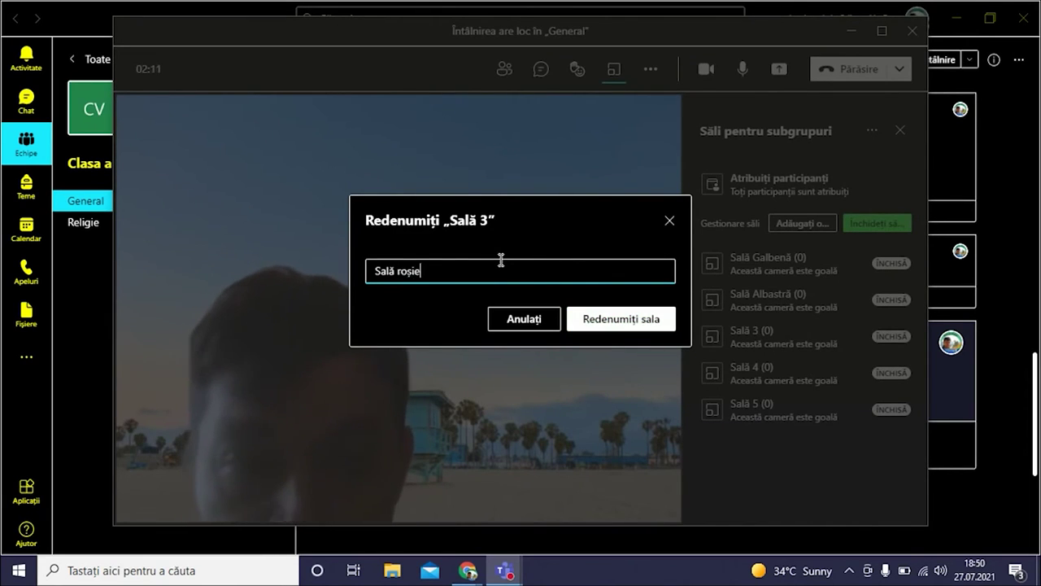
left_click(617, 322)
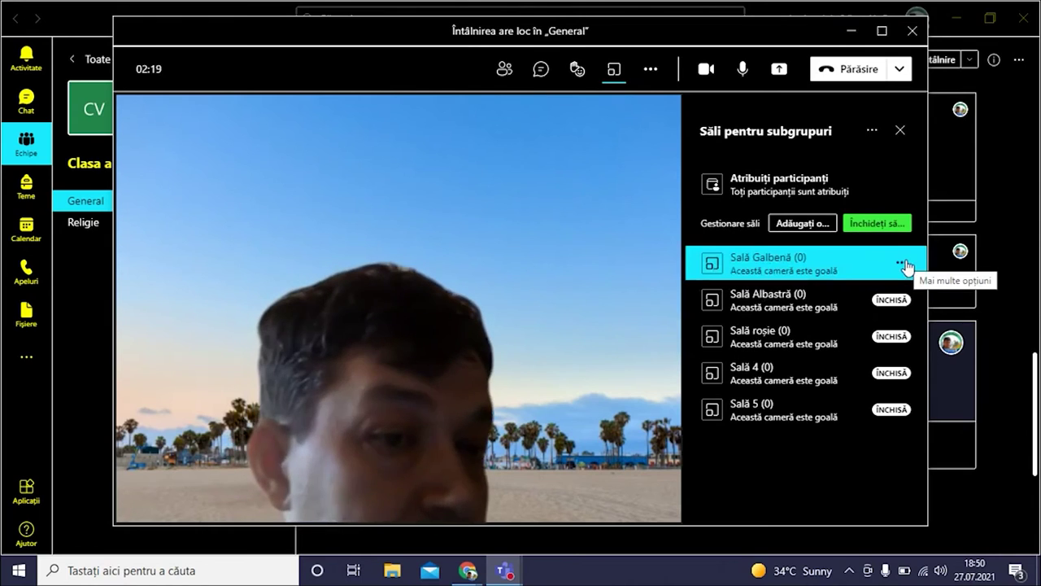
Look over the management options for the Sală Galbenă breakout room and dismiss them.
left_click(903, 263)
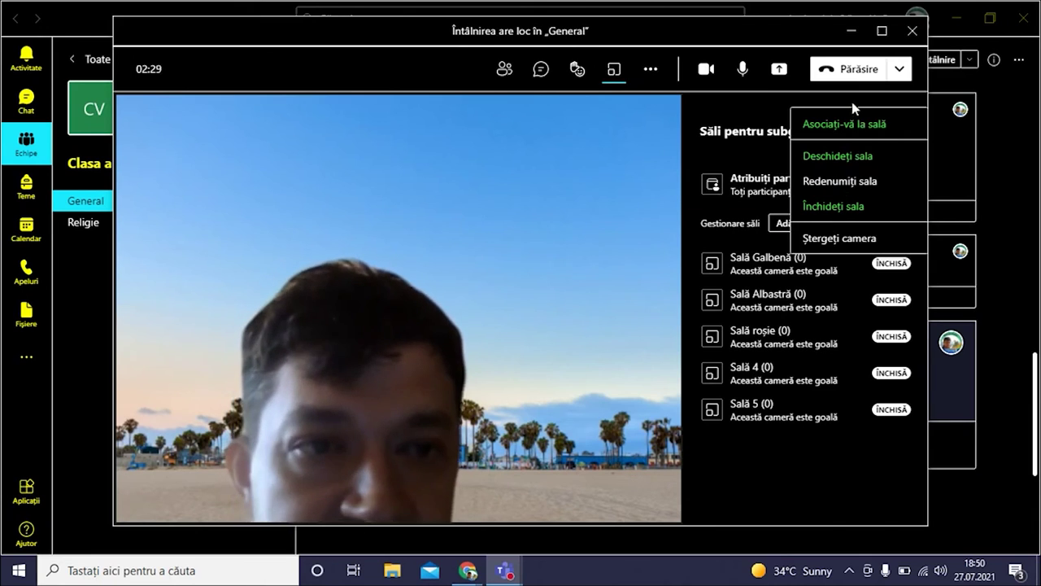
left_click(536, 230)
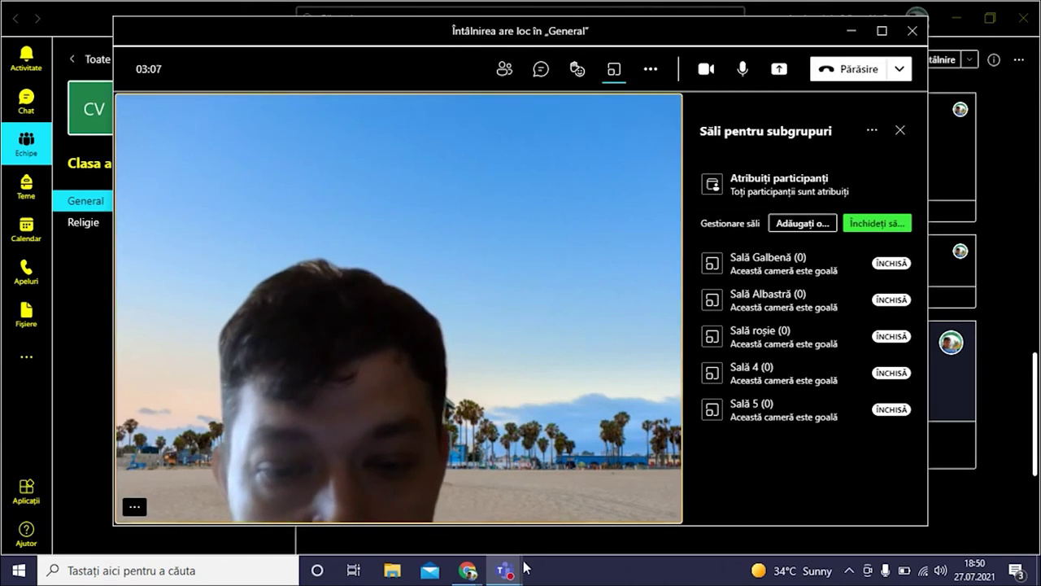
Leave the General channel meeting and minimize the team window to the desktop.
mouse_move(486, 579)
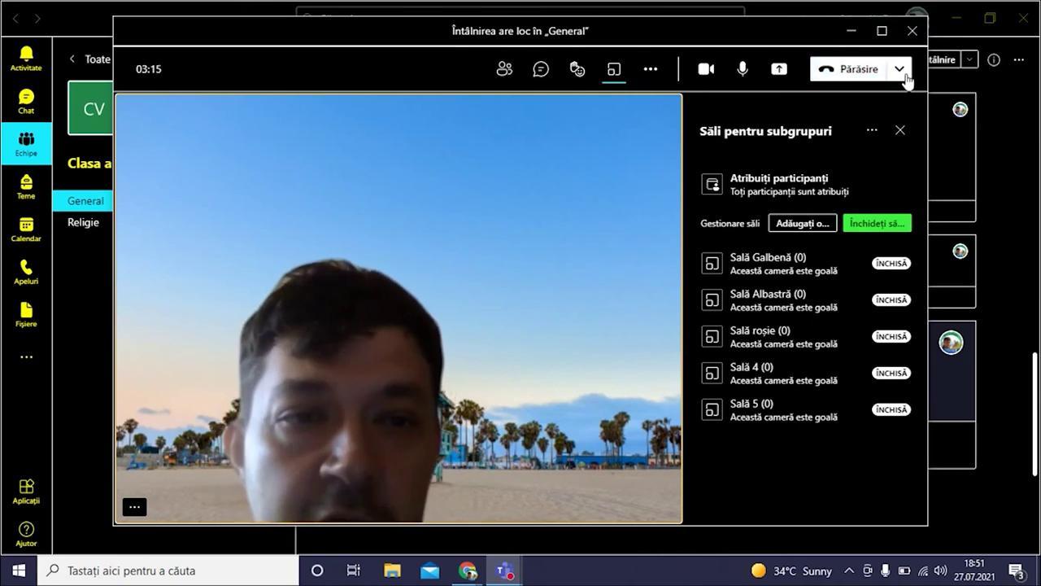
left_click(850, 73)
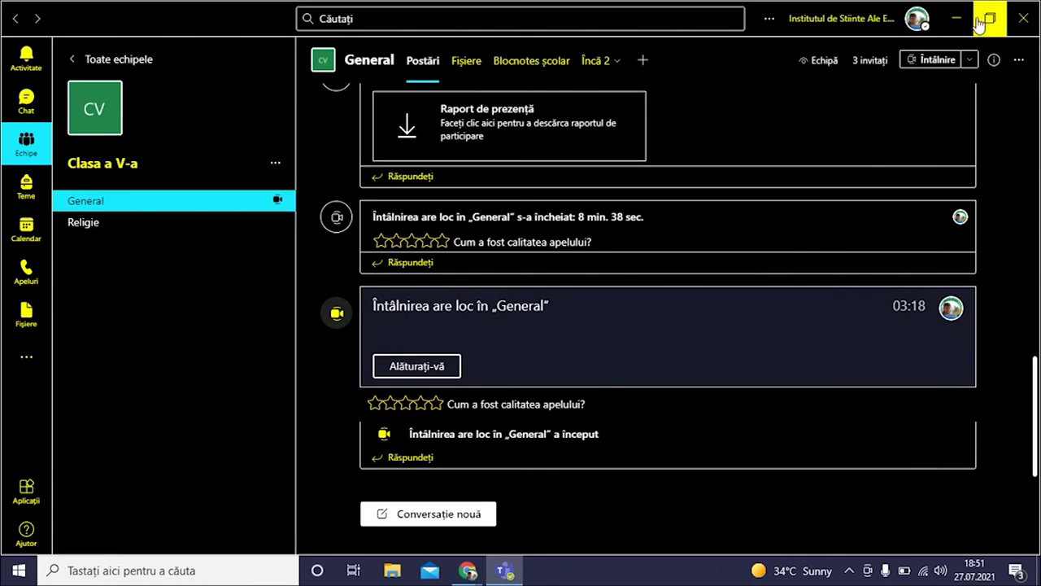
left_click(958, 18)
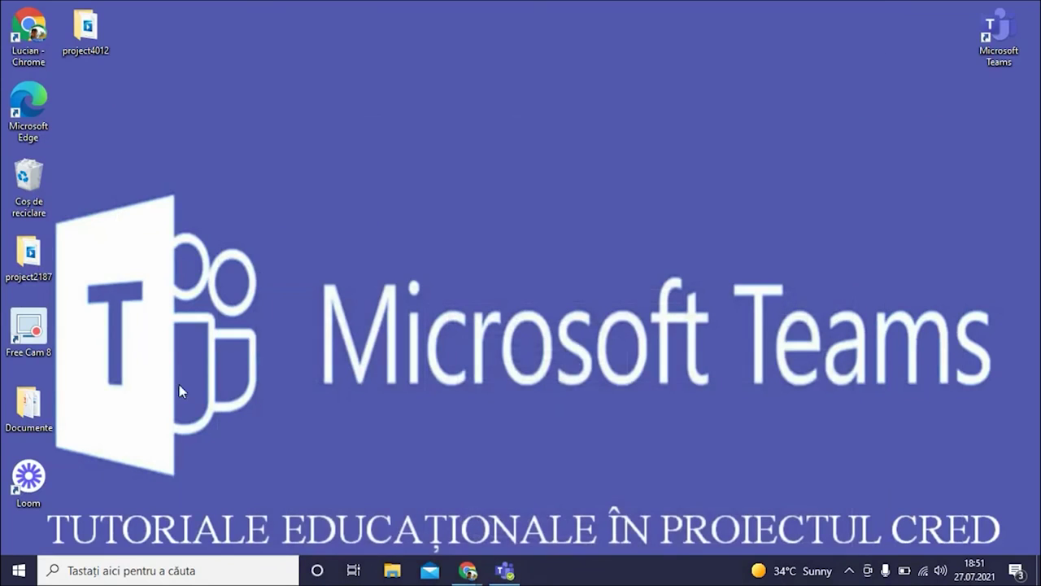